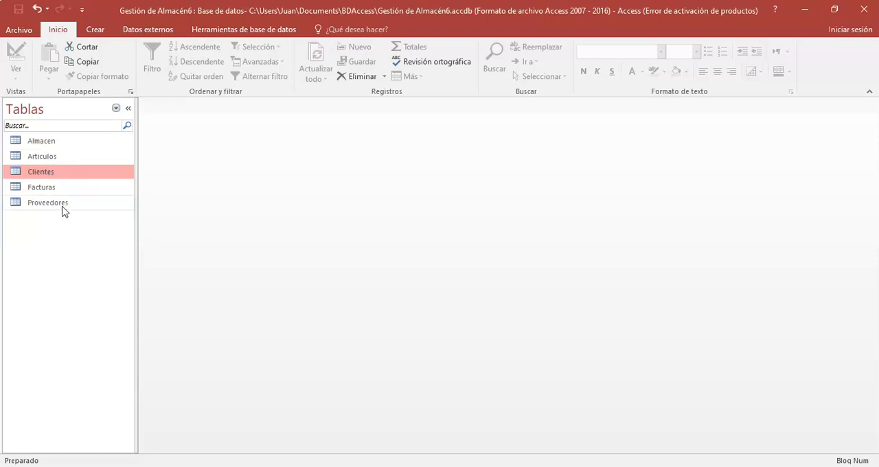
Step: Create a query in design view with the Clientes and Facturas tables, and move the Facturas table farther from Clientes
left_click(54, 189)
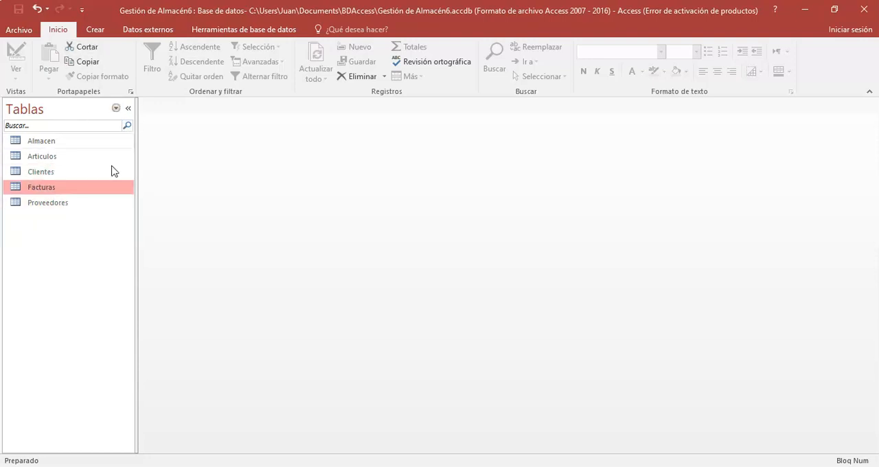
left_click(107, 32)
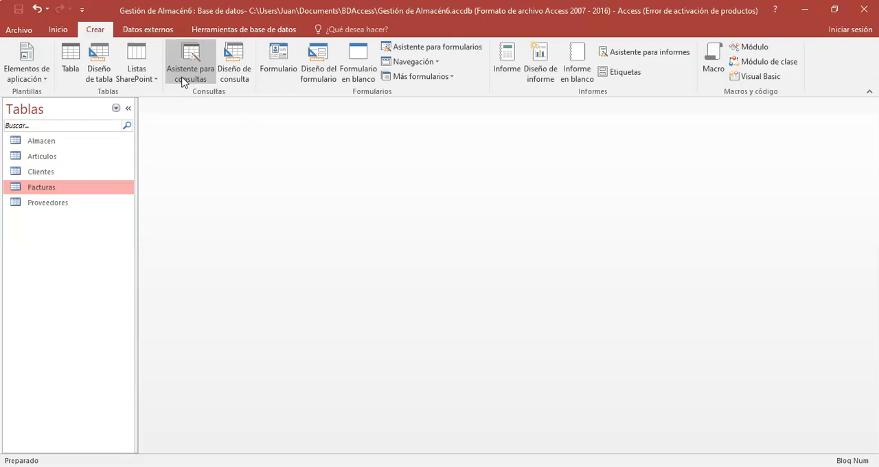
left_click(233, 75)
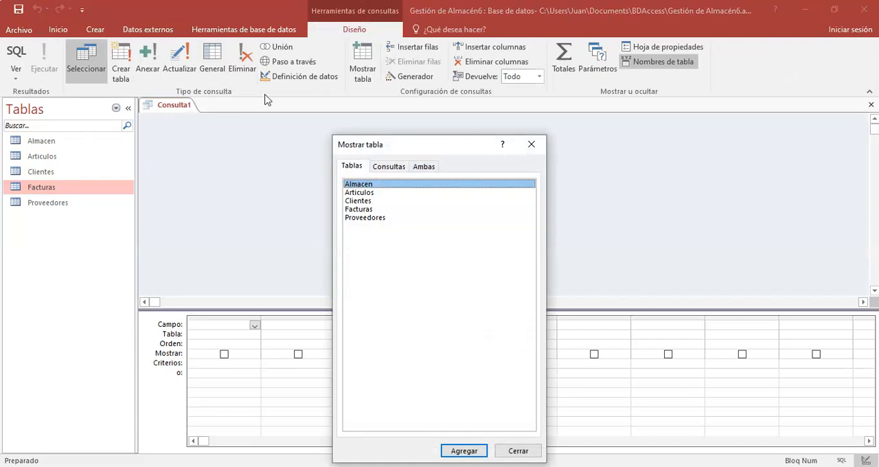
left_click(386, 171)
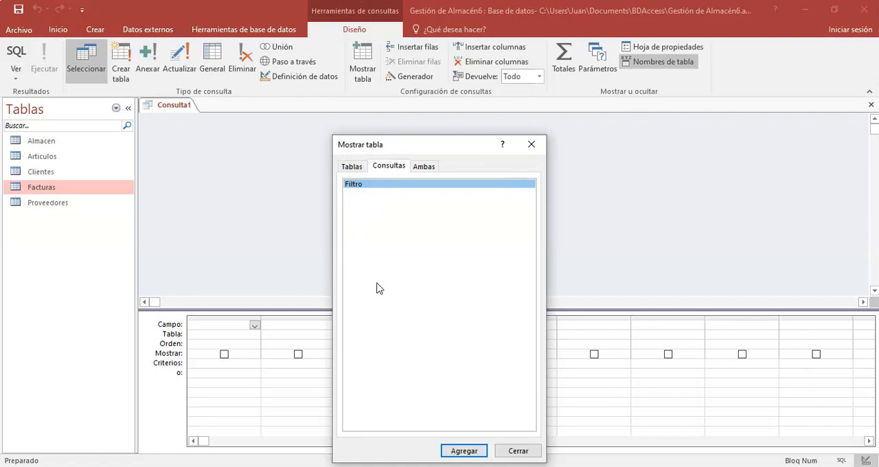
left_click(353, 168)
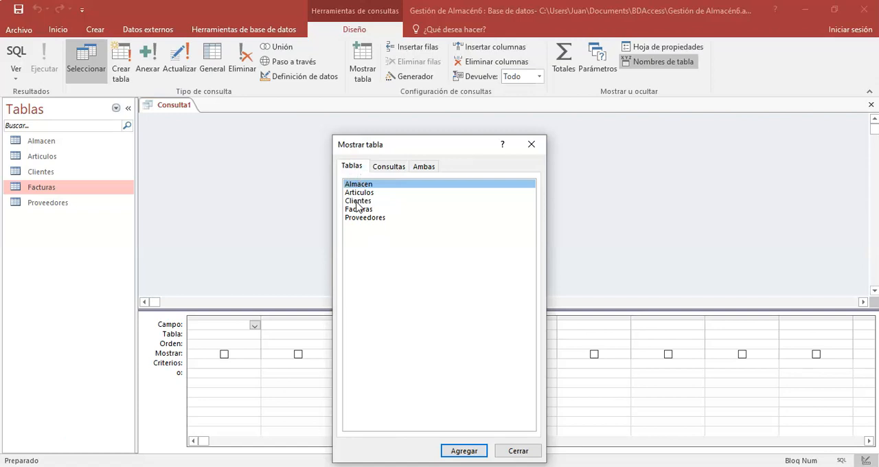
double_click(357, 201)
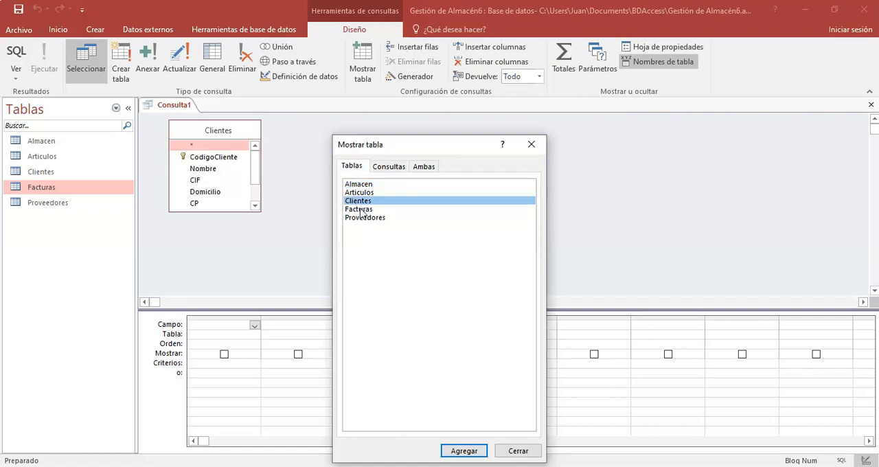
double_click(361, 210)
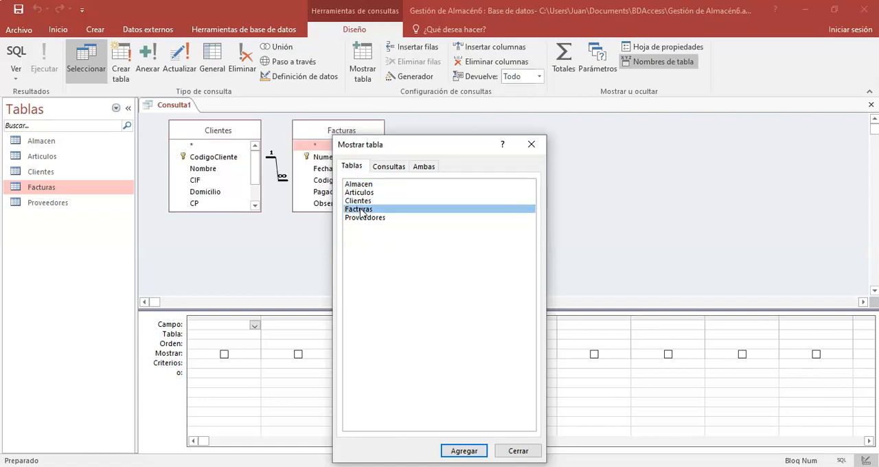
left_click(519, 451)
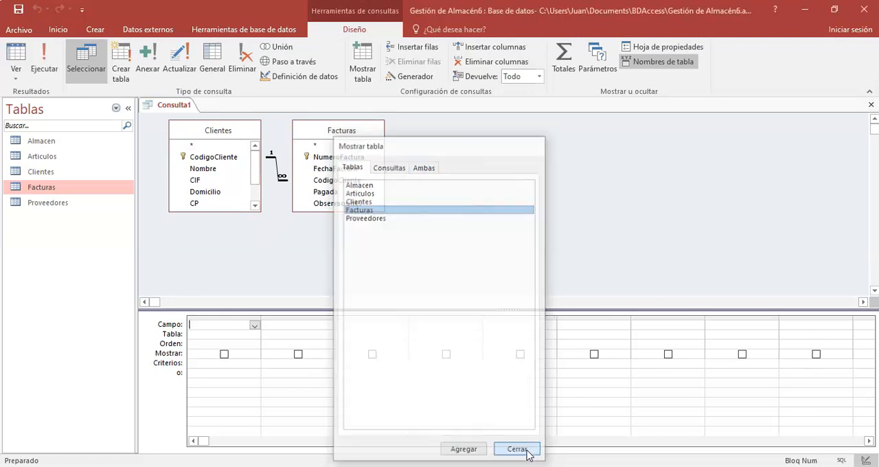
left_click_drag(333, 132, 386, 128)
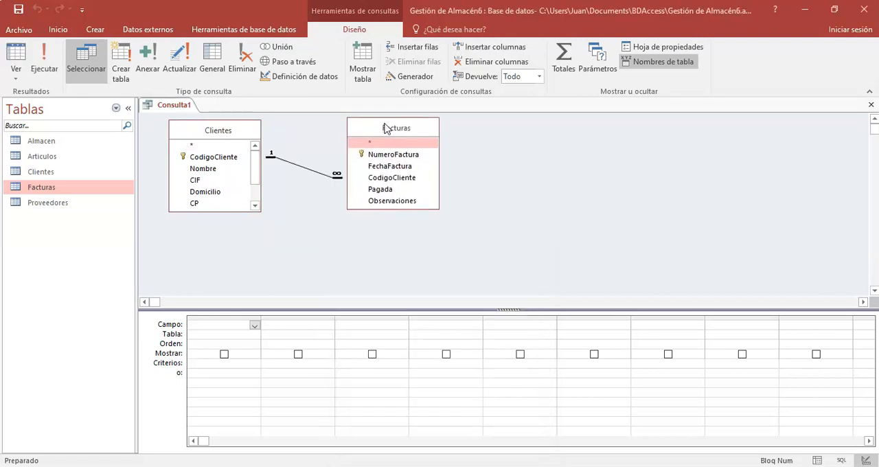
Step: Add the Nombre, CIF, CP and Poblacion fields from the Clientes table to the query grid
left_click(210, 171)
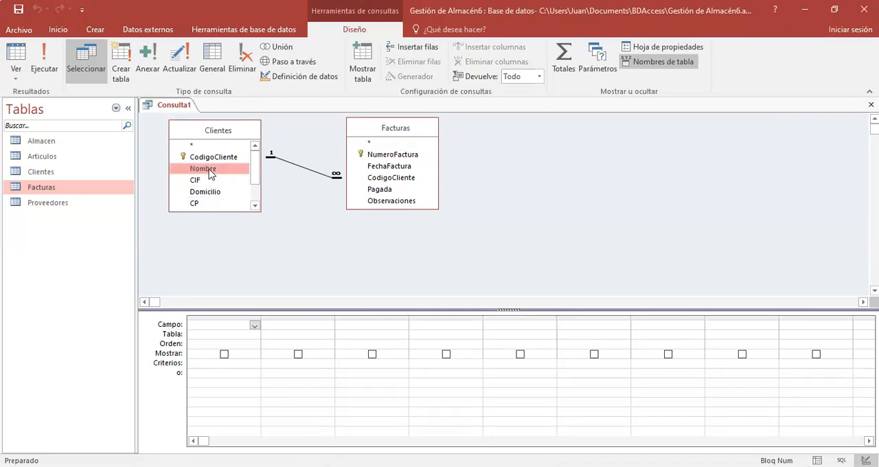
double_click(211, 171)
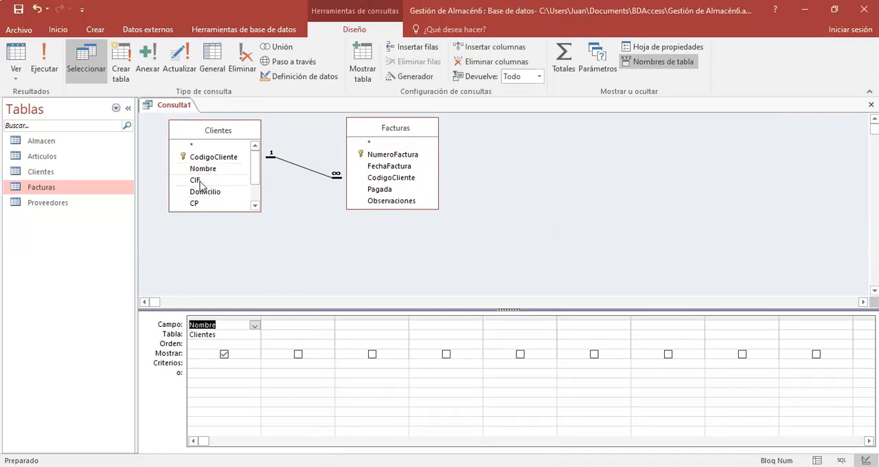
double_click(205, 181)
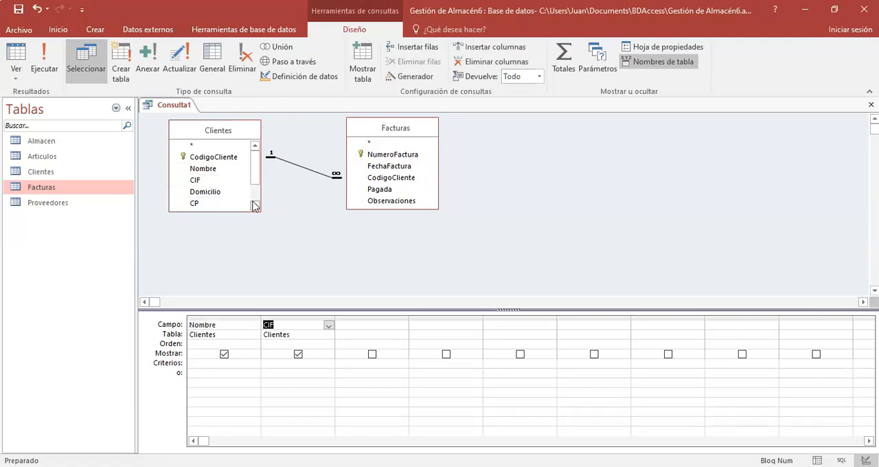
left_click(254, 204)
double_click(194, 194)
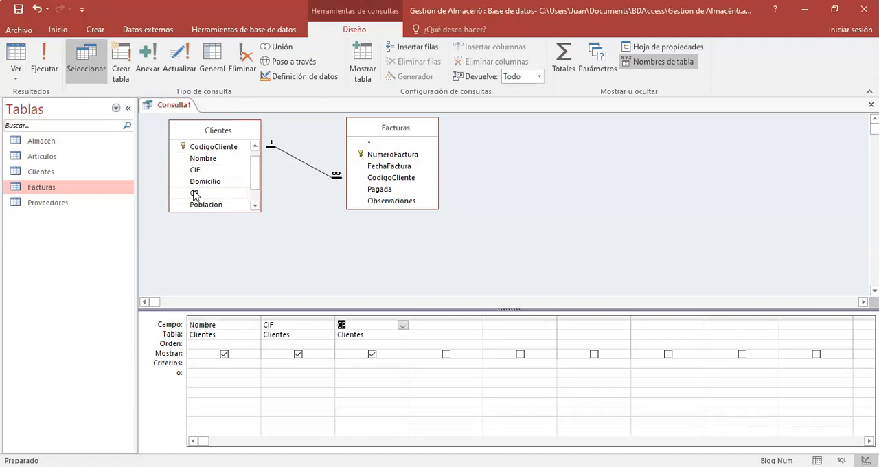
double_click(226, 206)
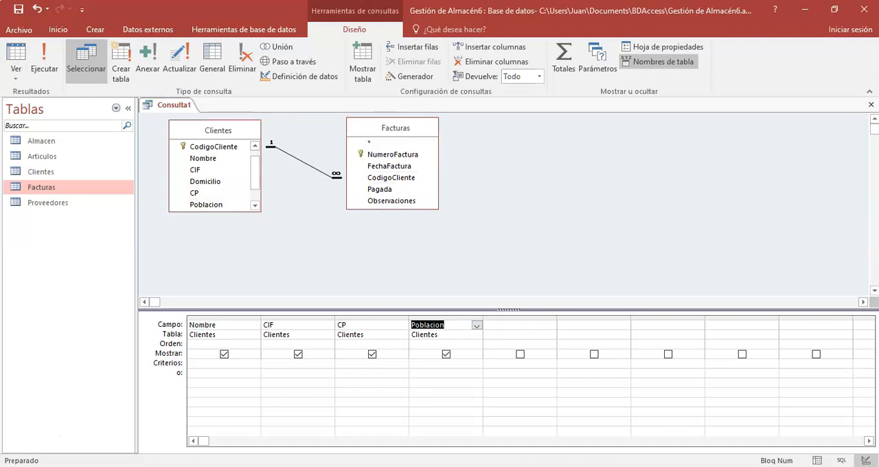
Step: Check the required fields on the Consulta 1 slide and add NumeroFactura and FechaFactura from Facturas to the query grid
key("alt+Tab")
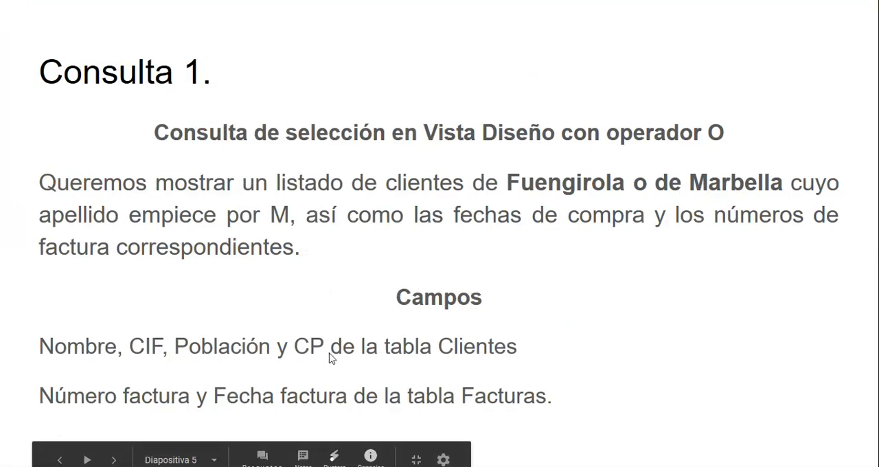
key("alt+Tab")
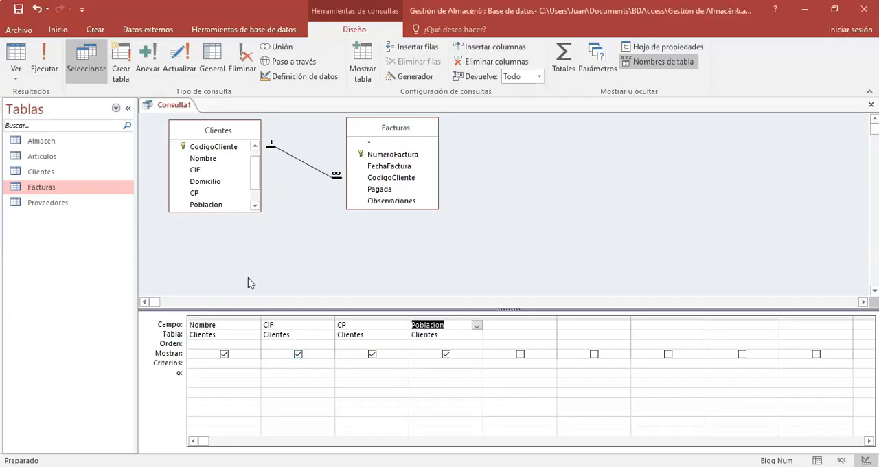
left_click(389, 157)
double_click(389, 158)
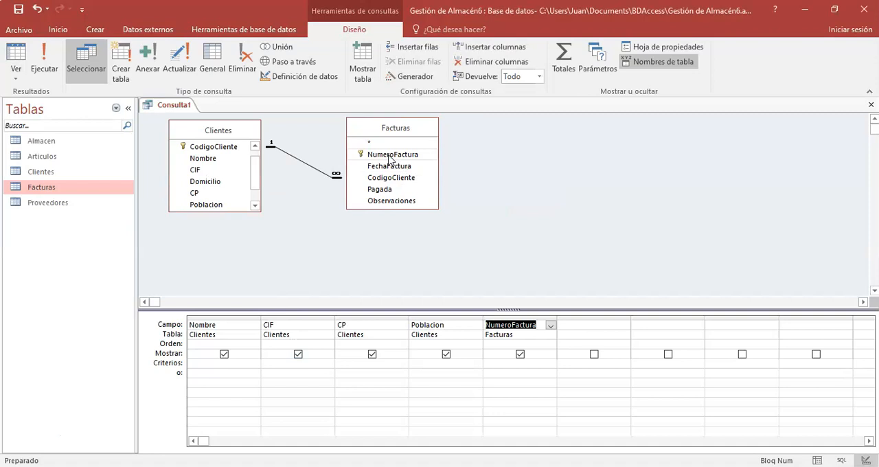
left_click(389, 168)
double_click(390, 169)
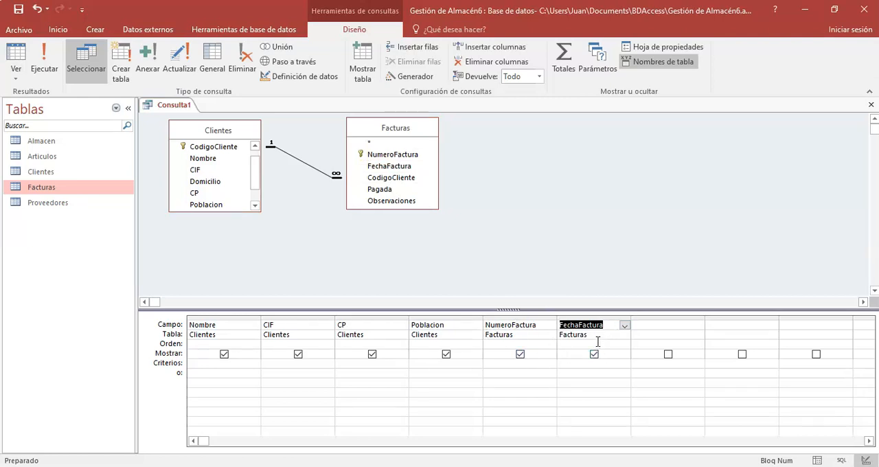
Step: Switch the sixth query column's field to Pagada and back to FechaFactura
left_click(624, 326)
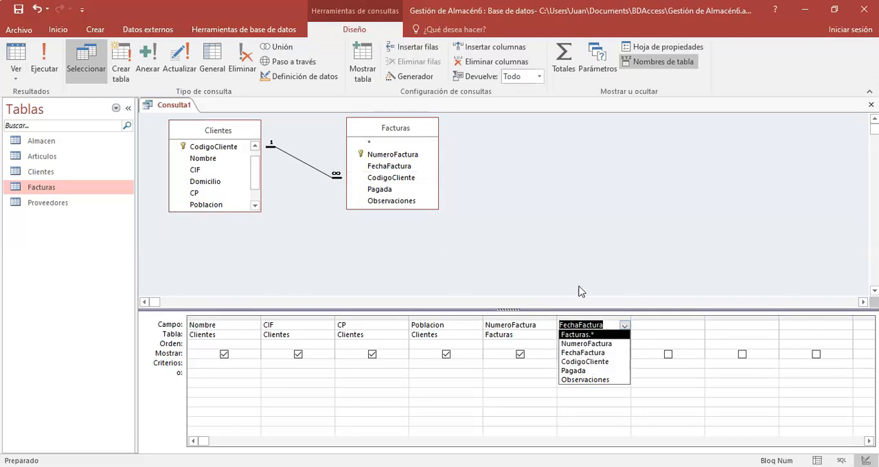
left_click(528, 381)
left_click(604, 323)
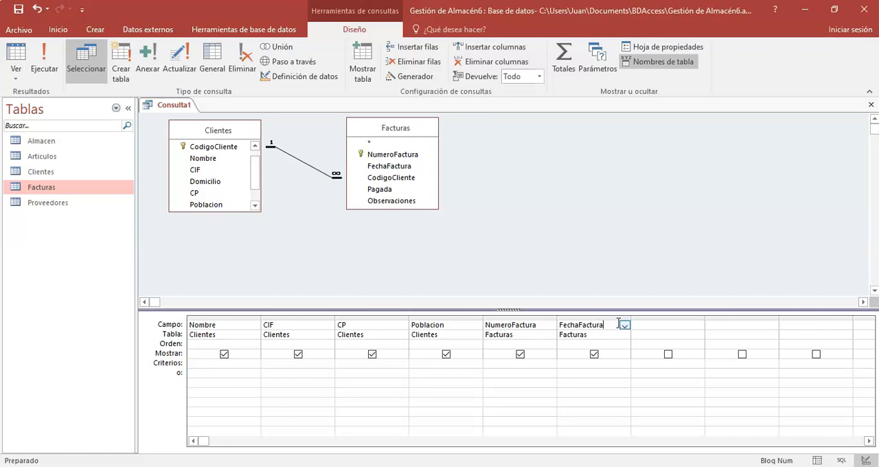
left_click(624, 325)
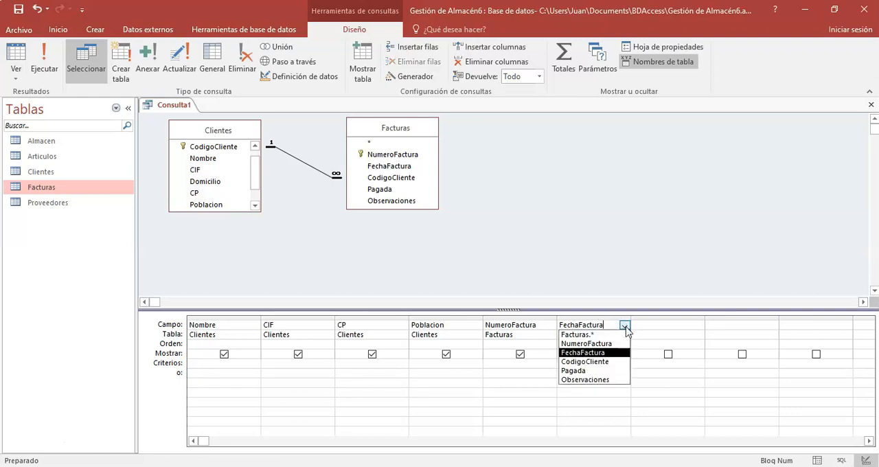
left_click(584, 371)
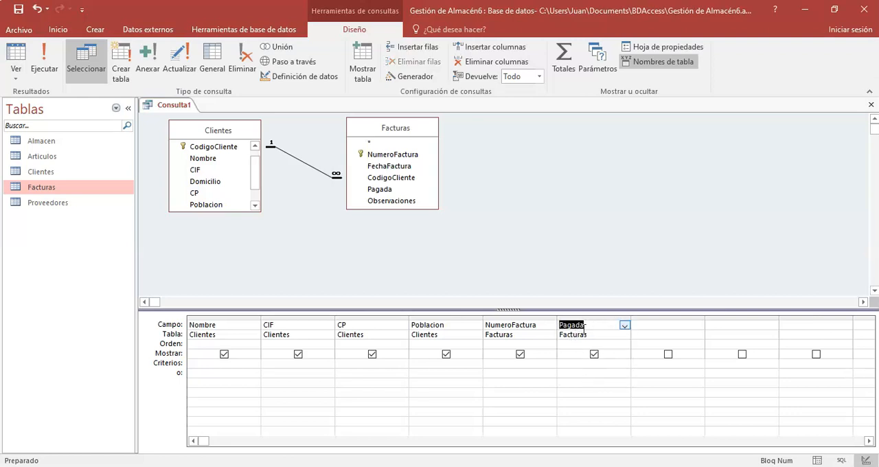
left_click(624, 325)
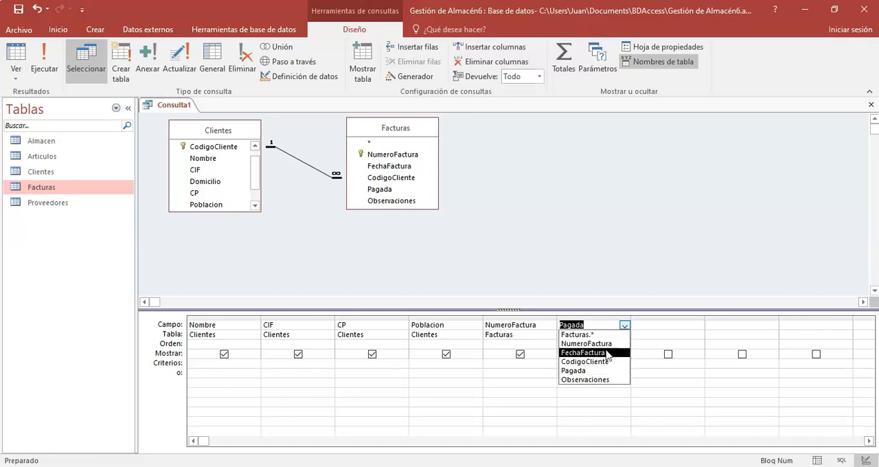
left_click(607, 353)
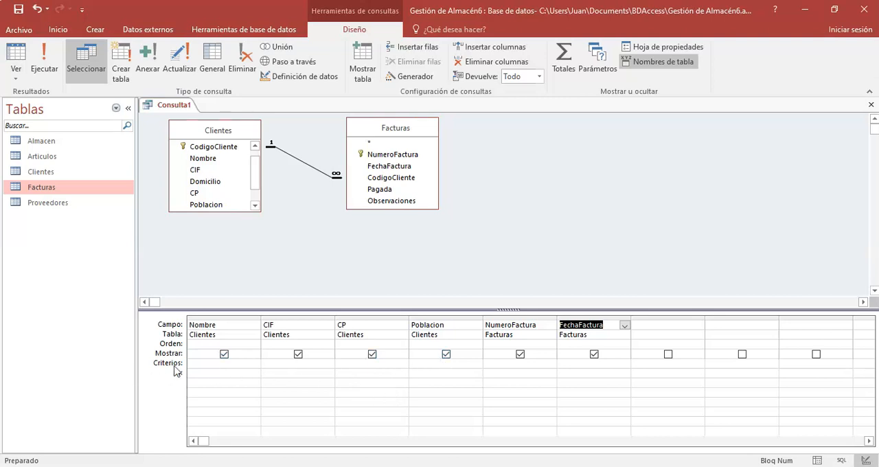
Step: Run the query and examine the Población values of the listed clients
left_click(44, 63)
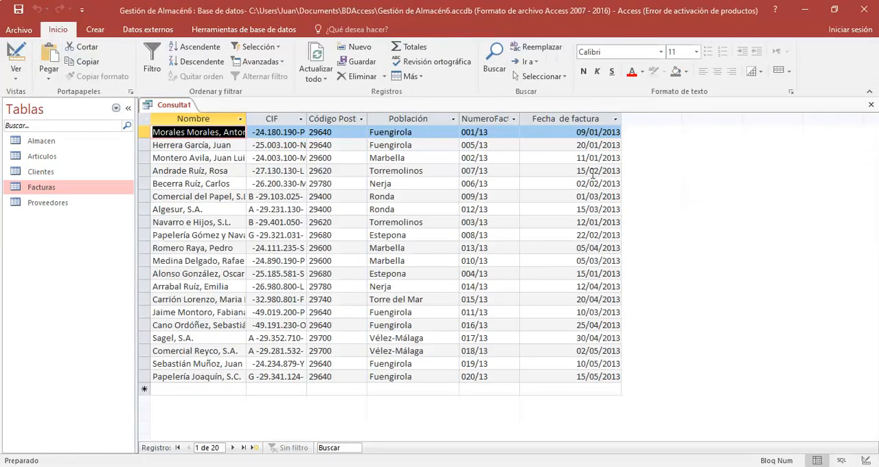
left_click_drag(415, 145, 359, 147)
left_click(409, 158)
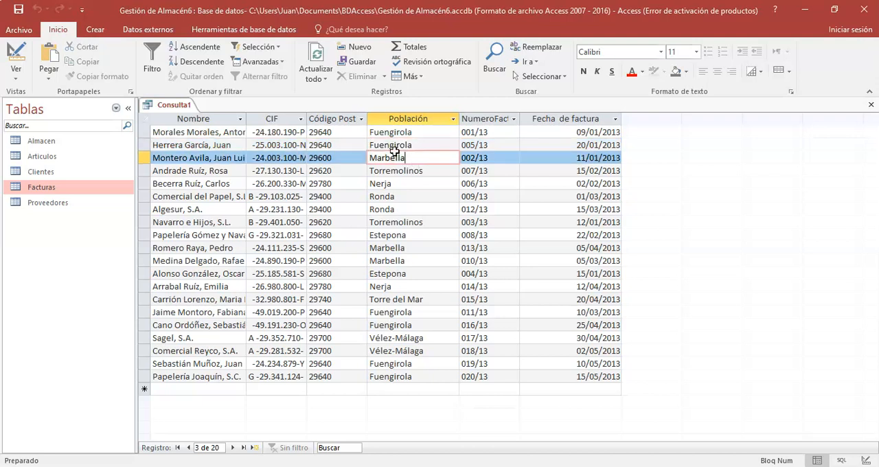
Step: Set the Poblacion criteria to "Fuengirola" or "Marbella" in the query design and run the query
left_click(9, 65)
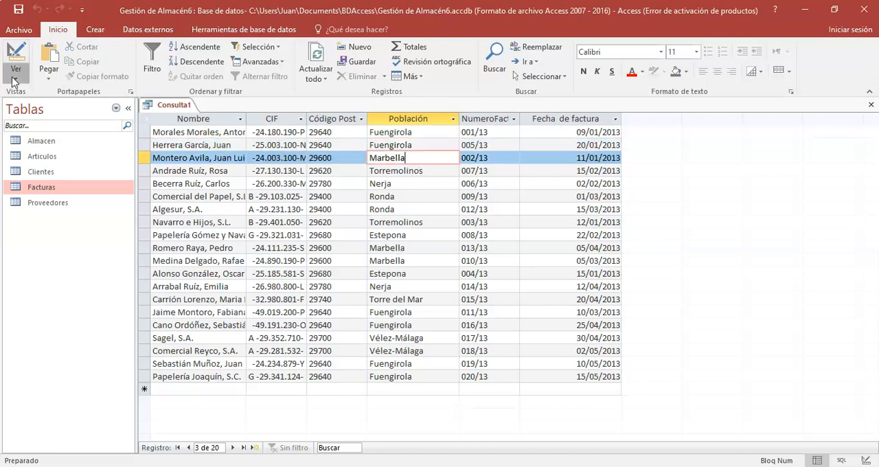
left_click(60, 152)
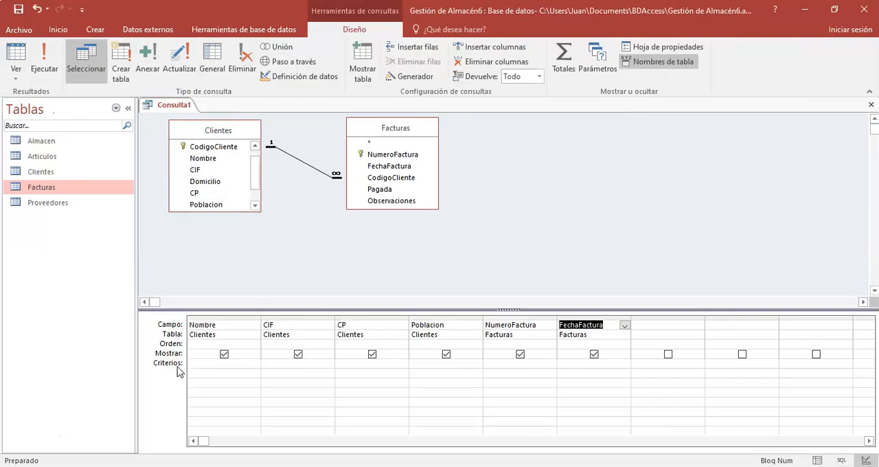
left_click(433, 364)
type("Fuengirola")
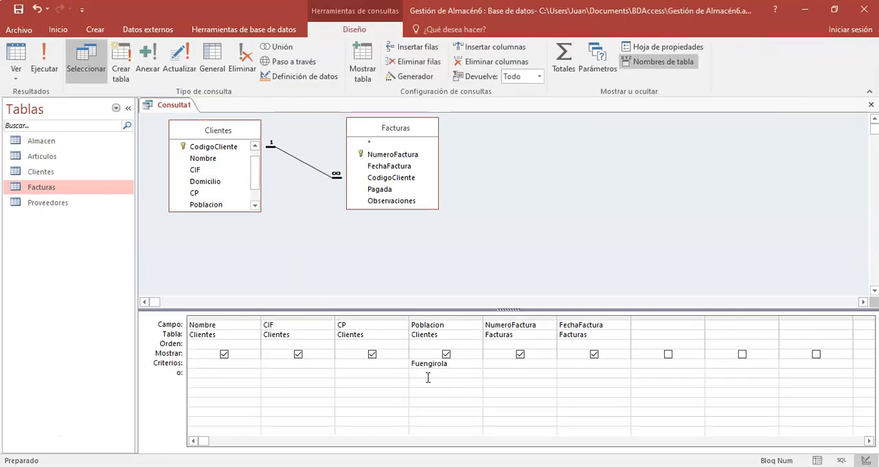
left_click(426, 375)
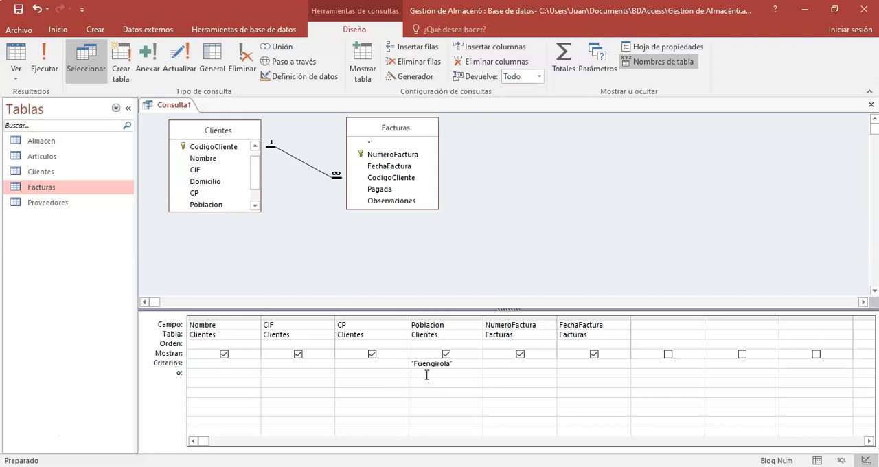
type("Marbe")
key("BackSpace")
key("BackSpace")
key("BackSpace")
key("BackSpace")
key("BackSpace")
key("BackSpace")
key("Return")
left_click(40, 69)
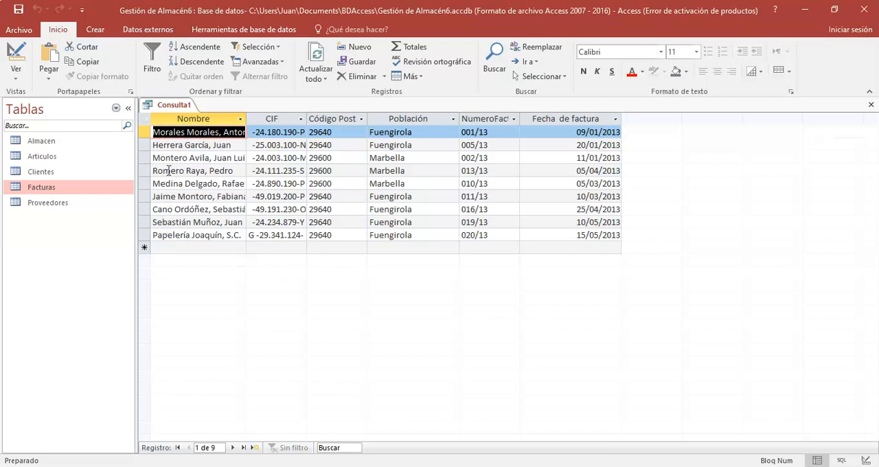
Step: Set the Nombre criteria to M* in the same criteria row as "Fuengirola" in the query design and run the query
left_click(15, 71)
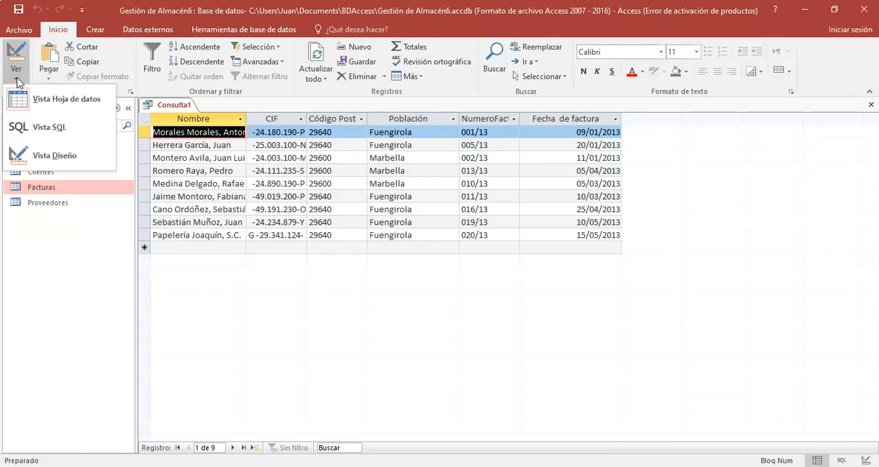
left_click(54, 156)
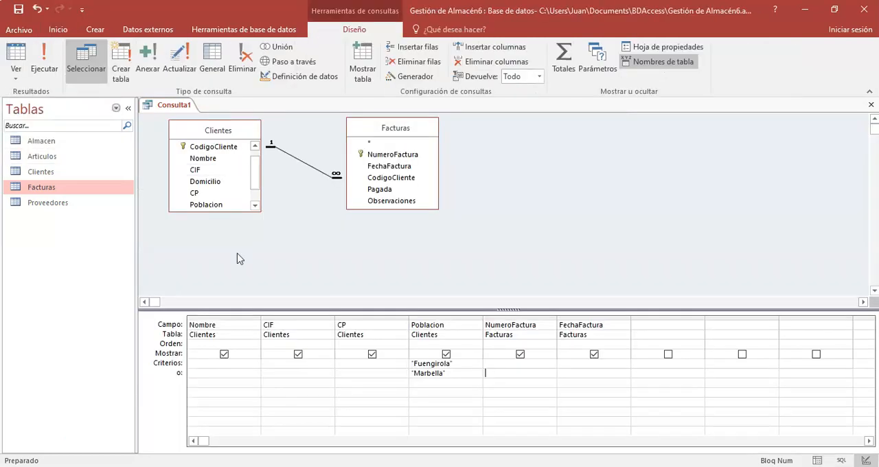
left_click(195, 363)
type("M")
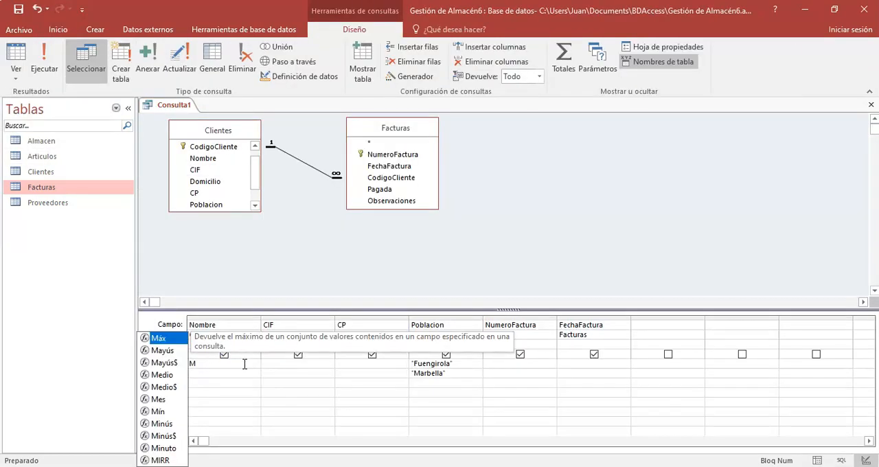
type("*")
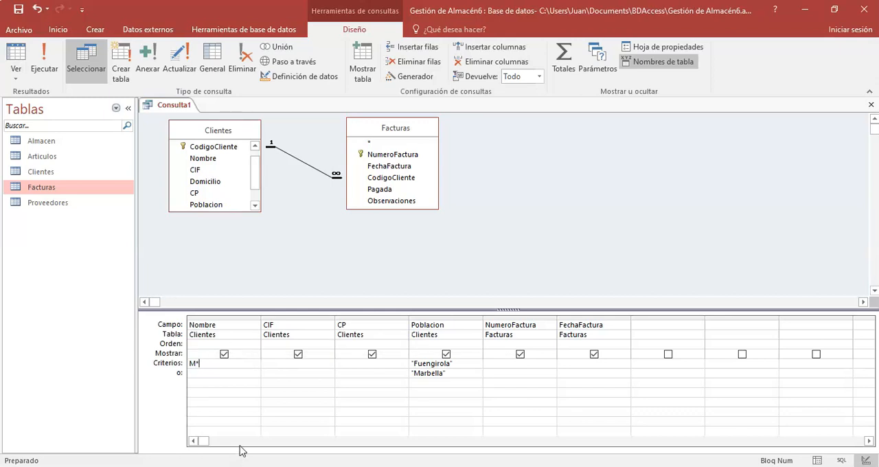
left_click(204, 376)
left_click(44, 63)
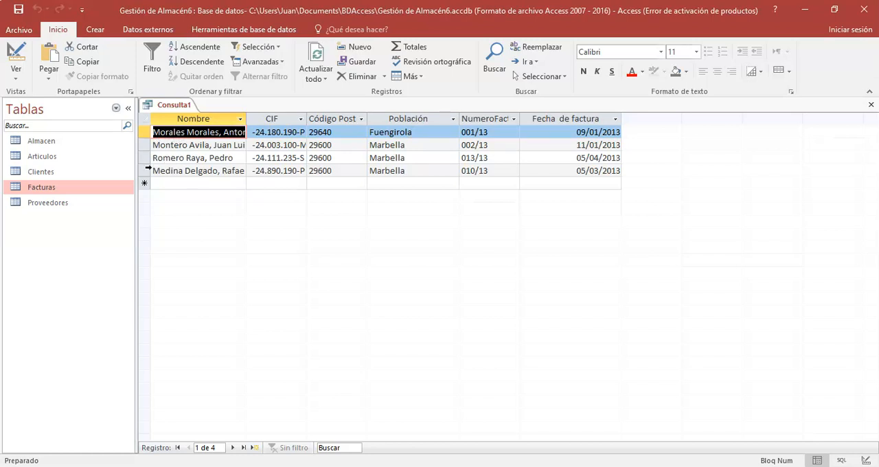
Step: Add M* as the Nombre criterion in the "Marbella" row of the query design and run the query
left_click(16, 79)
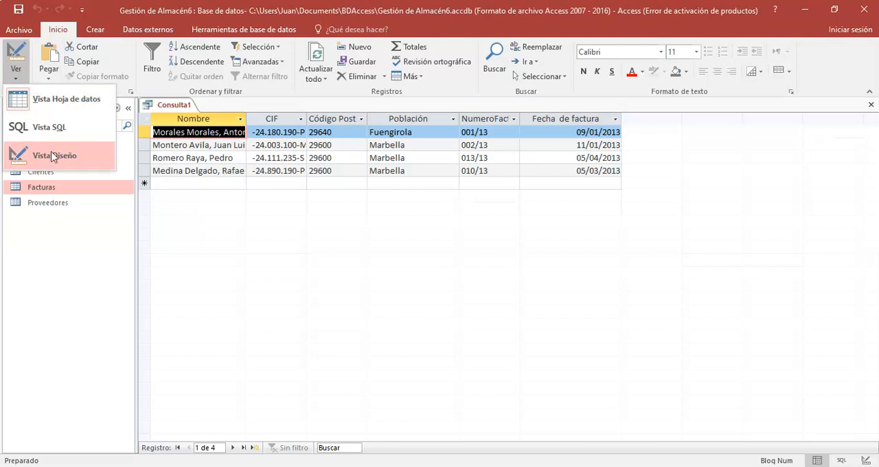
left_click(55, 153)
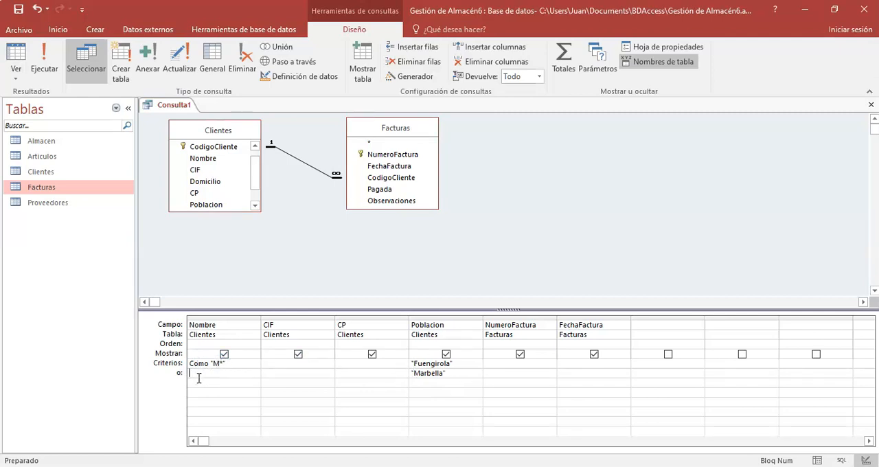
type("*")
type("M")
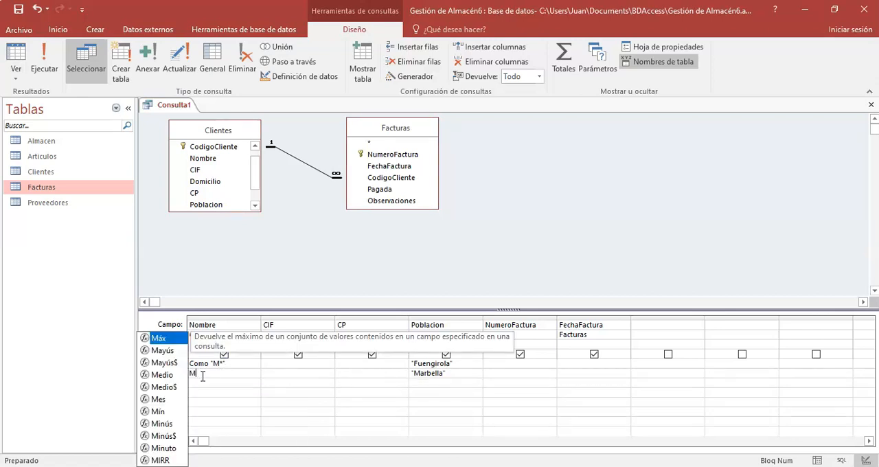
type("*")
key("Tab")
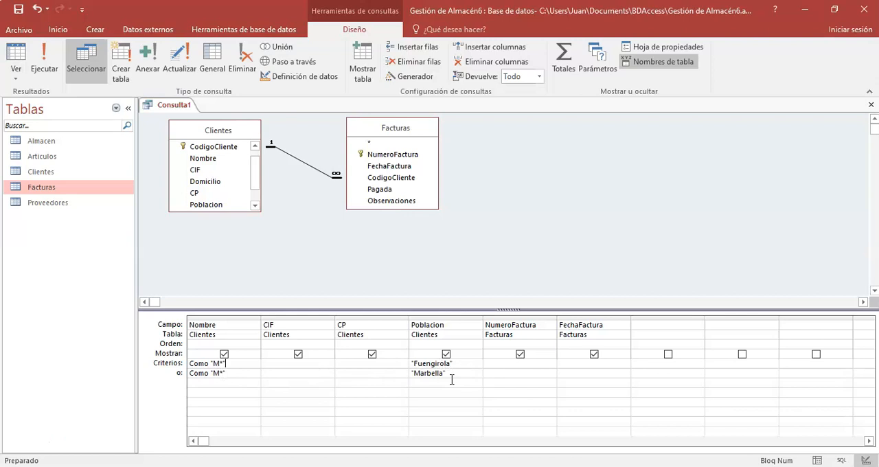
left_click(44, 64)
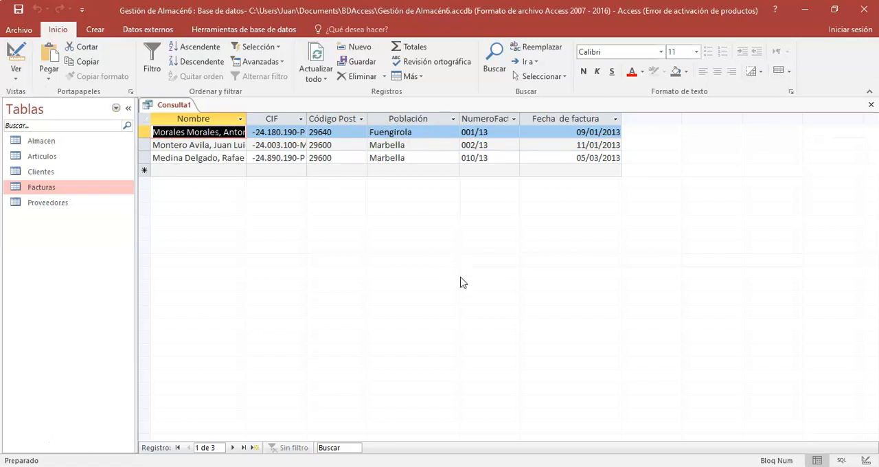
Step: Switch to the presentation and read the Consulta 2 slide's requirements for the duplicates query
key("super+Tab")
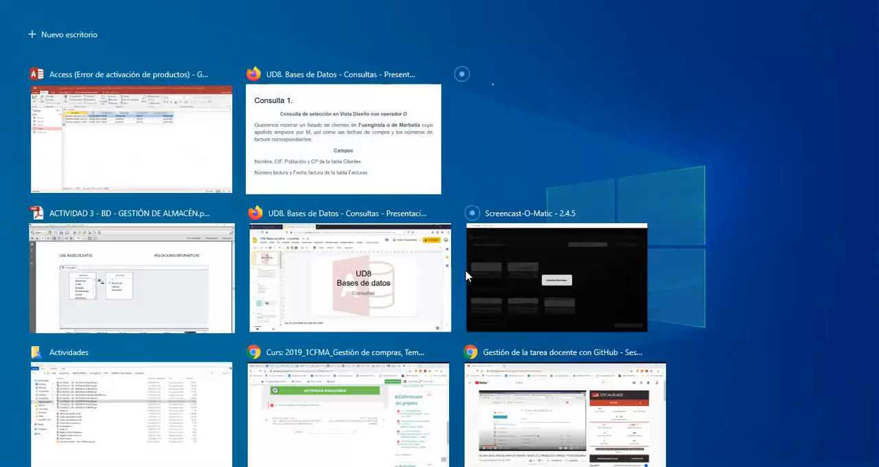
key("Escape")
key("super+Tab")
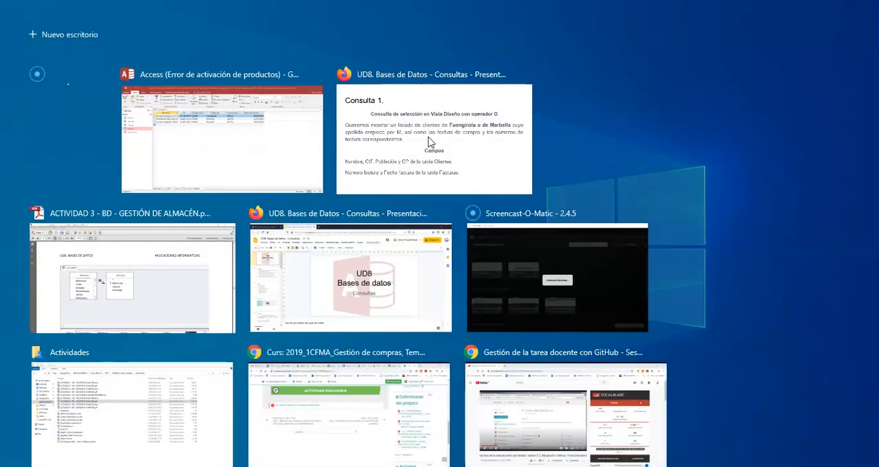
left_click(421, 145)
left_click(418, 152)
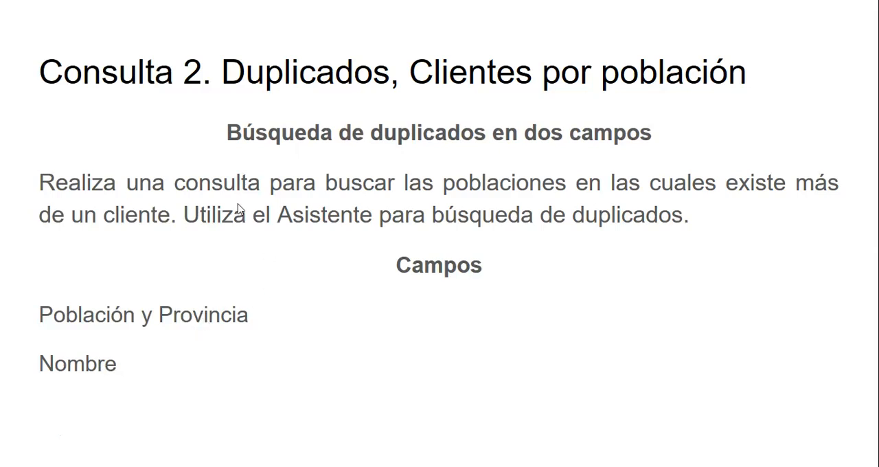
Step: Switch back to Access and save the query as Consulta1
key("super+Tab")
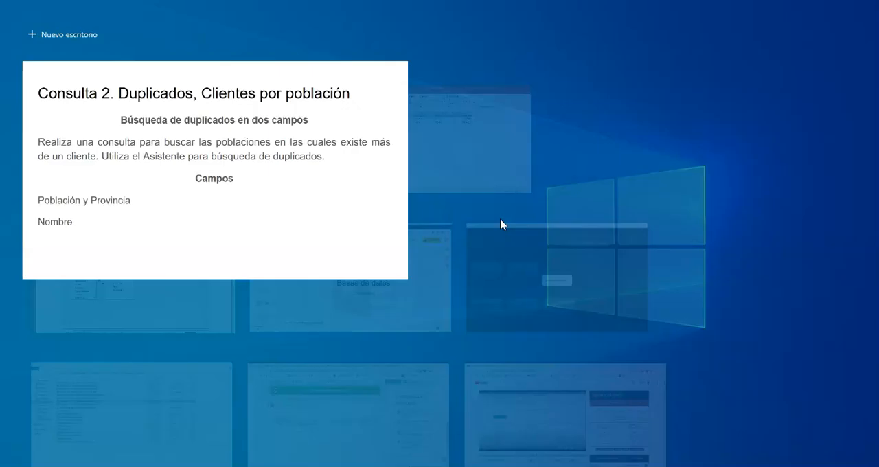
key("super+Tab")
key("super+Tab")
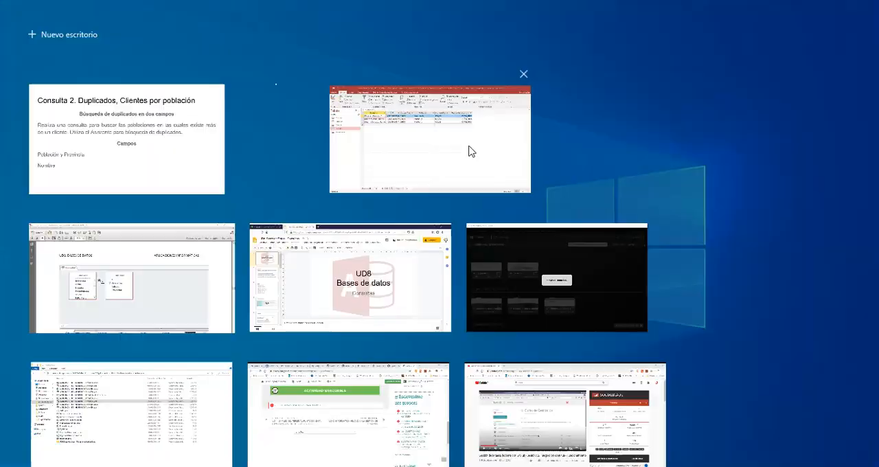
key("super+Tab")
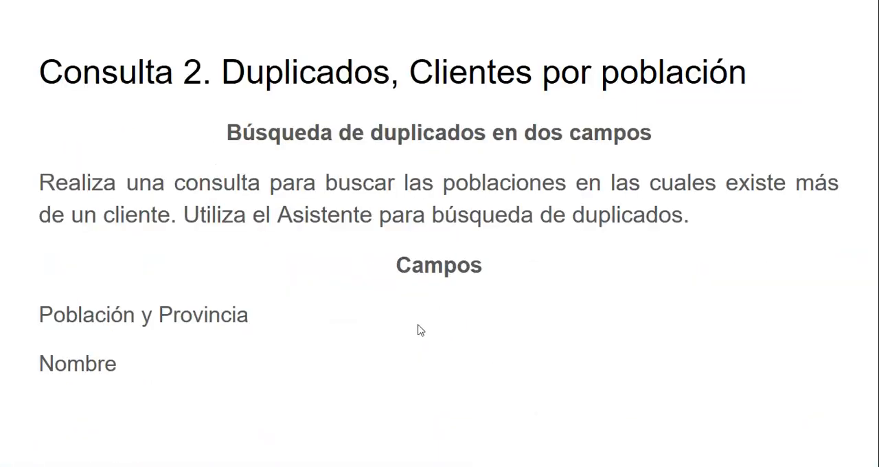
key("super+Tab")
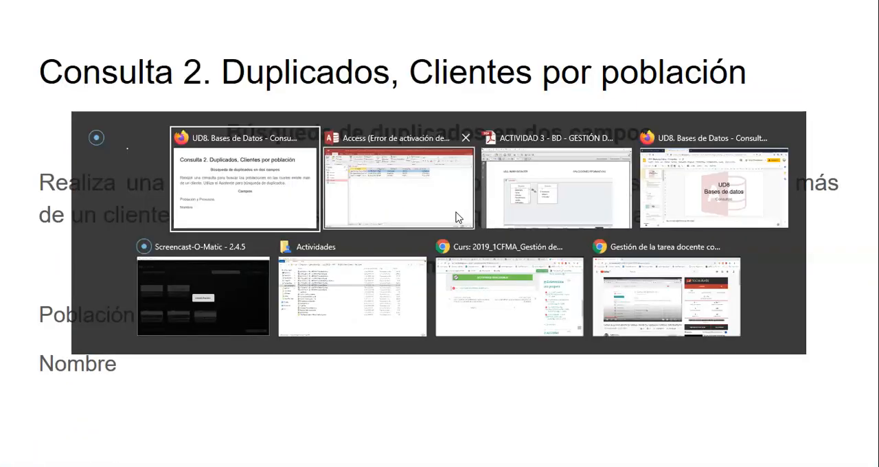
left_click(365, 190)
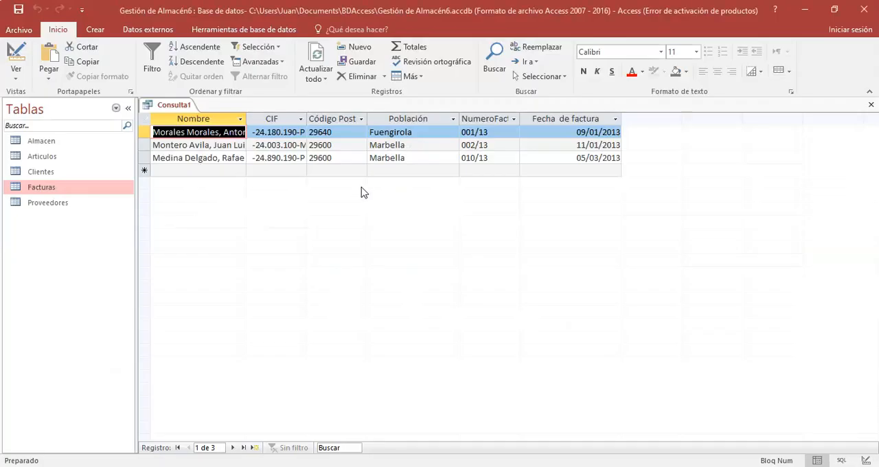
right_click(176, 106)
left_click(203, 114)
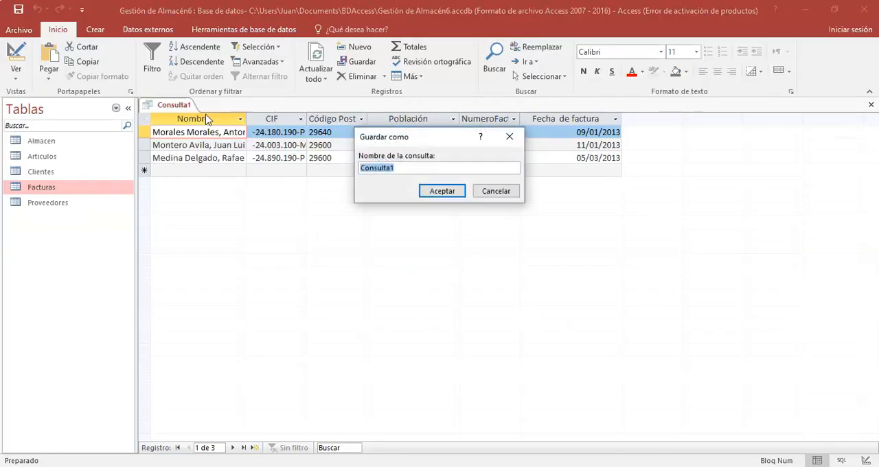
left_click(442, 190)
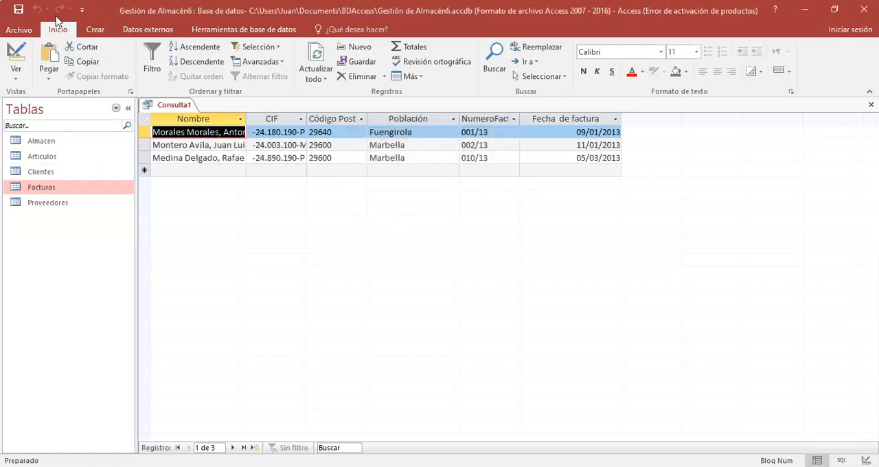
Step: Start the query wizard for creating a new query
left_click(96, 31)
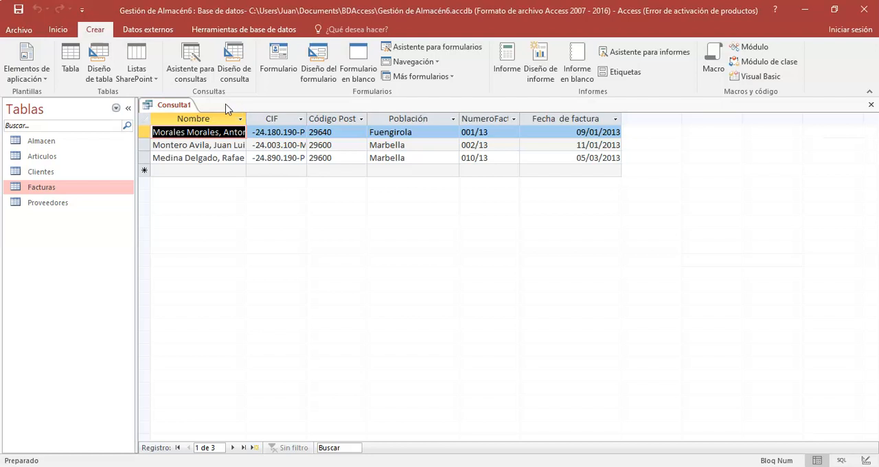
left_click(191, 81)
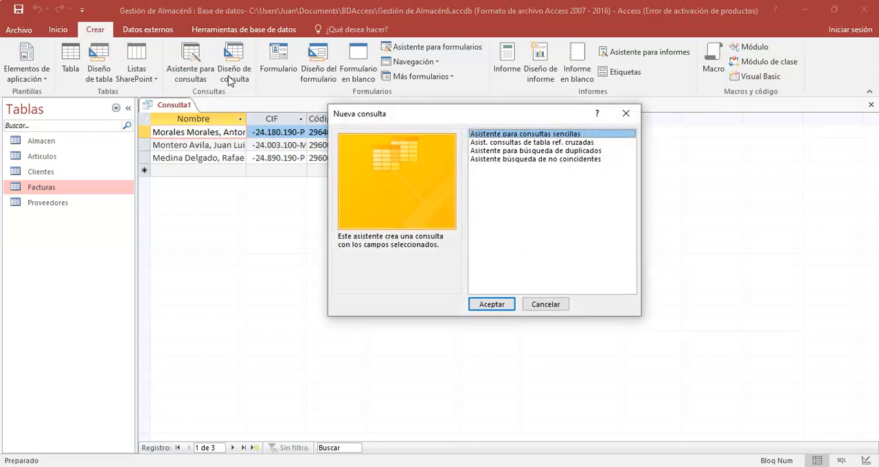
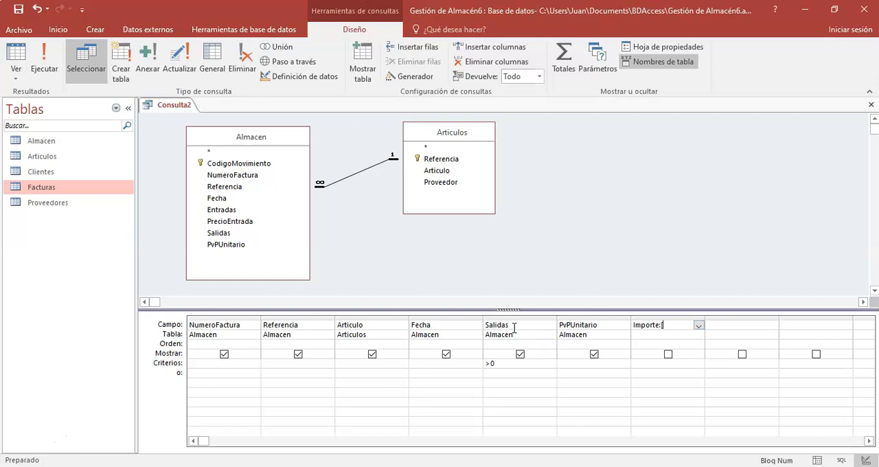
Step: Complete the calculated field Importe: [Salidas]*[PvPUnitario] in the query design and widen its grid column to fit the expression
type("lidas]*[")
type("P")
type("vPUn")
type("itario")
key("Tab")
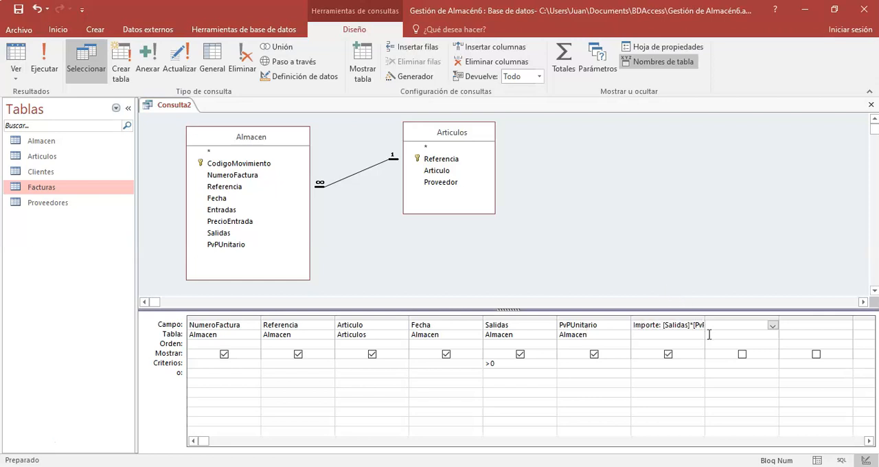
left_click_drag(705, 315, 751, 315)
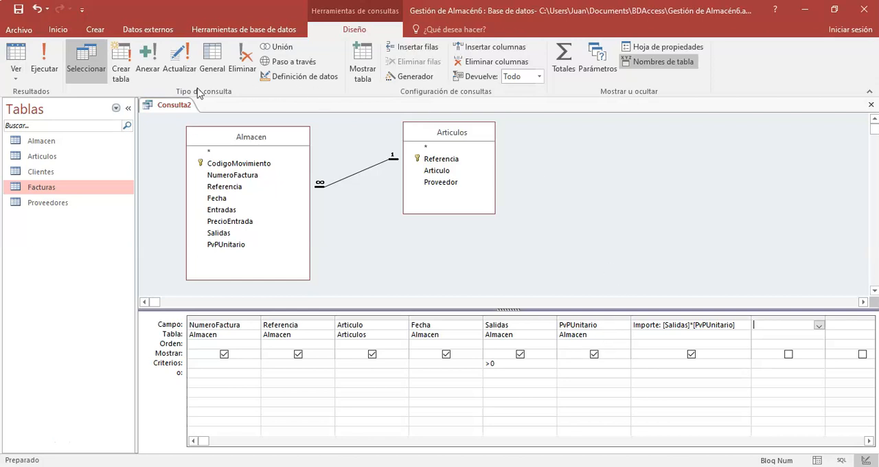
Step: Run the query and widen the Importe column in the results so its amounts fit
left_click(44, 61)
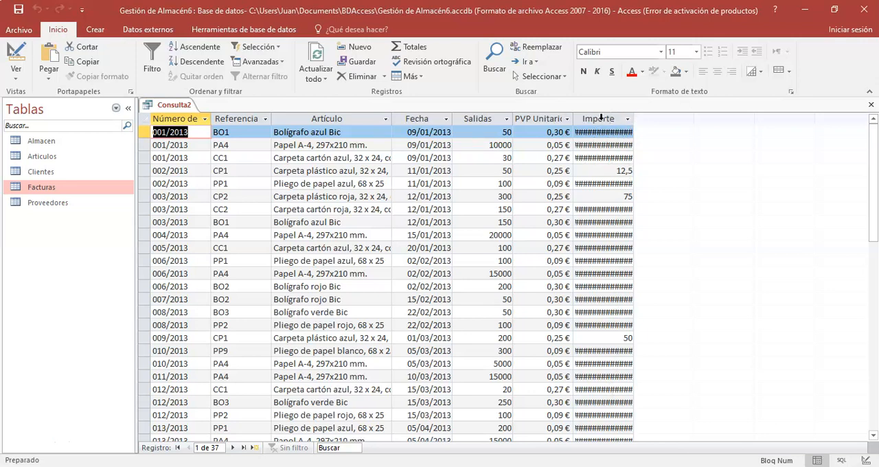
left_click_drag(633, 118, 679, 120)
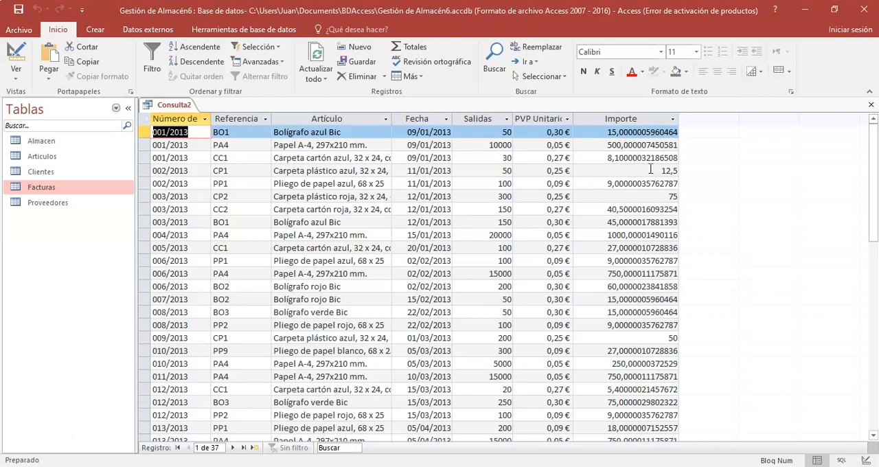
Step: Return to the query design and format the Importe field as Euro with 2 decimal places
left_click(15, 80)
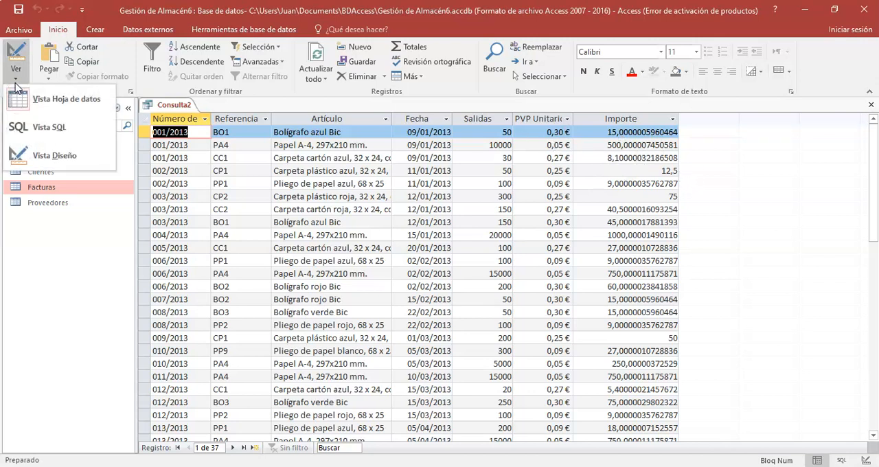
left_click(54, 155)
left_click(677, 326)
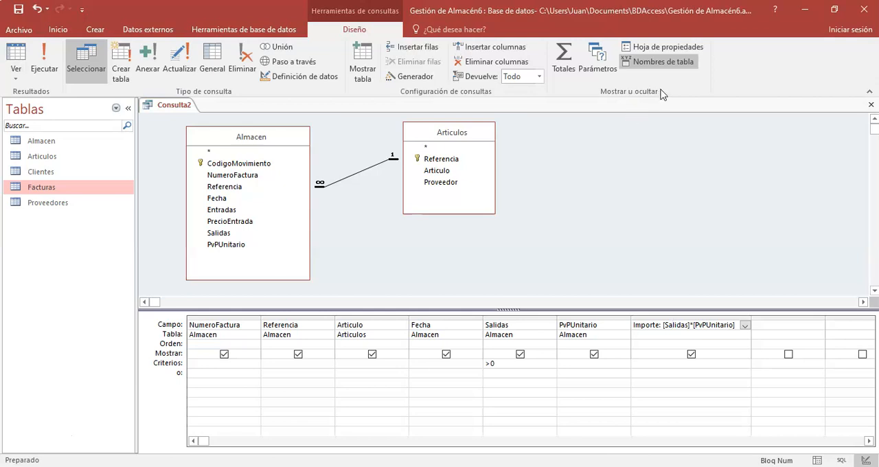
left_click(666, 48)
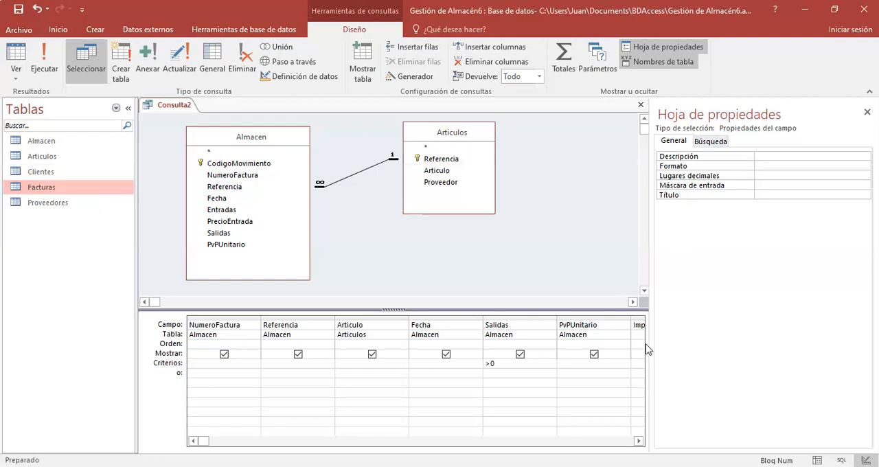
left_click(773, 165)
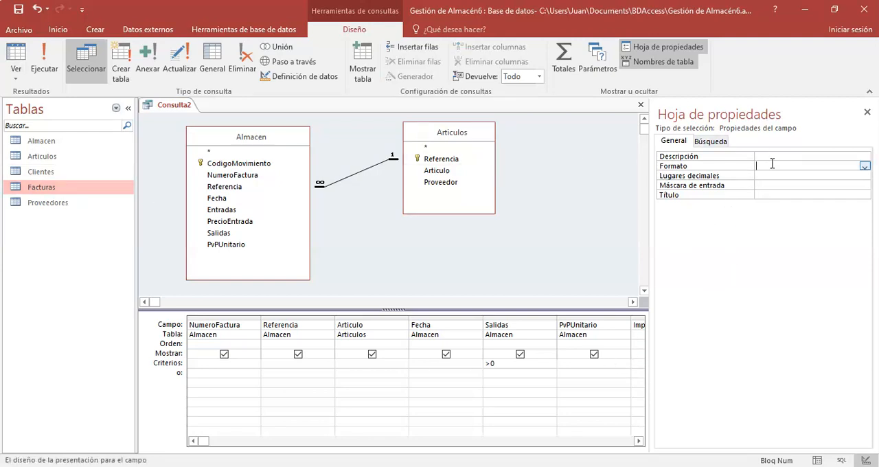
left_click(865, 166)
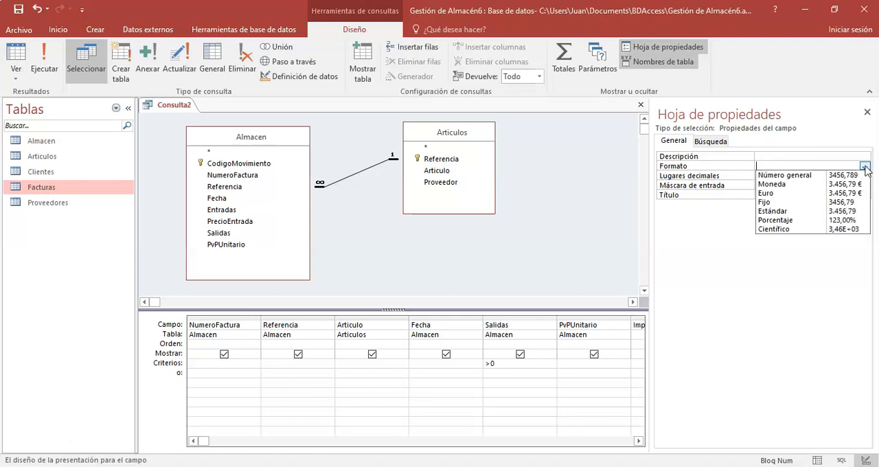
left_click(775, 195)
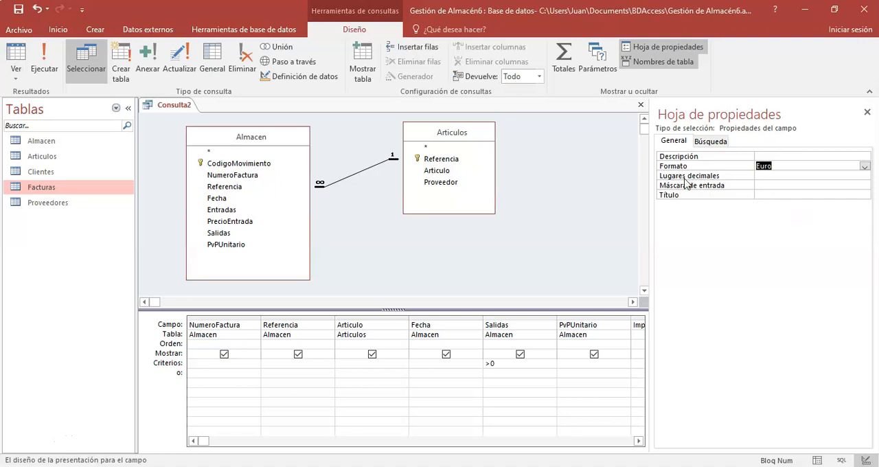
left_click(811, 174)
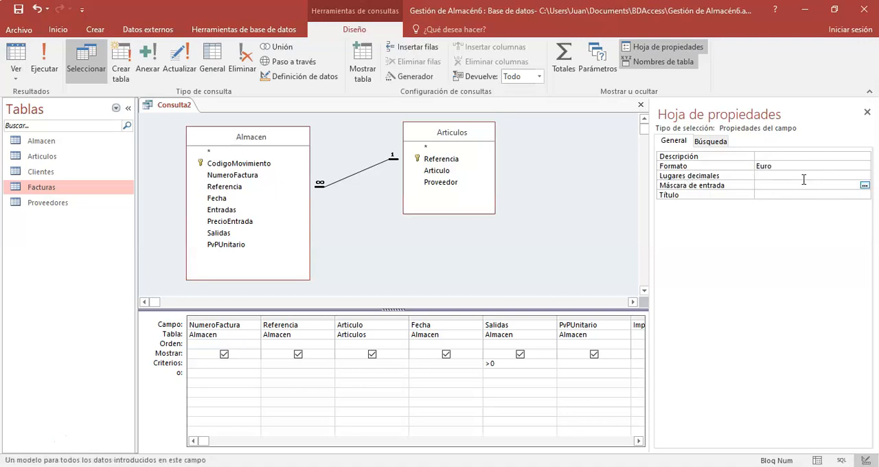
type("2")
left_click(784, 187)
left_click(770, 195)
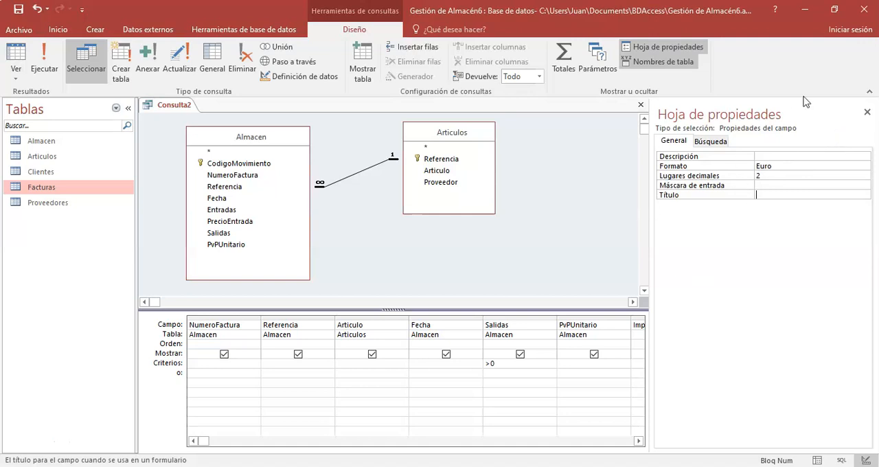
Step: Run the query again and narrow the Importe column to suit the formatted amounts
left_click(44, 55)
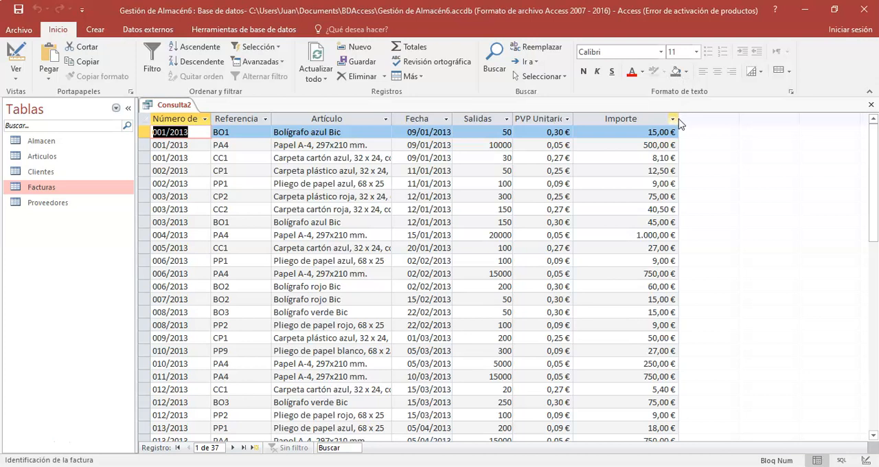
left_click_drag(678, 118, 651, 118)
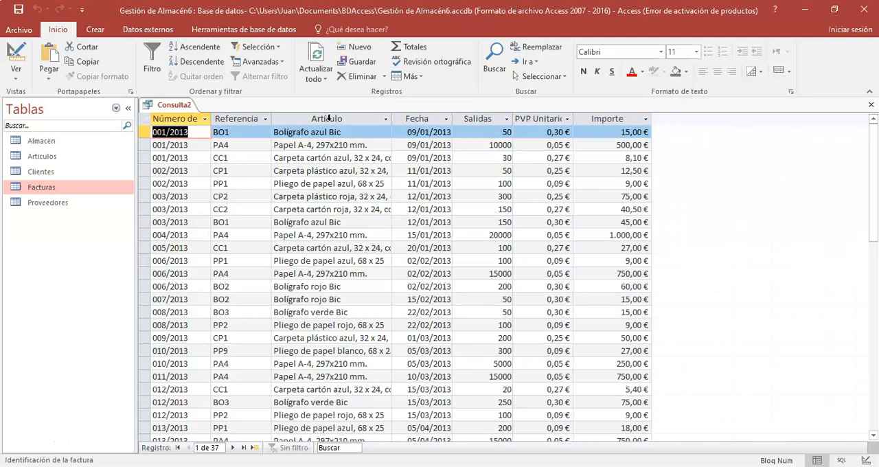